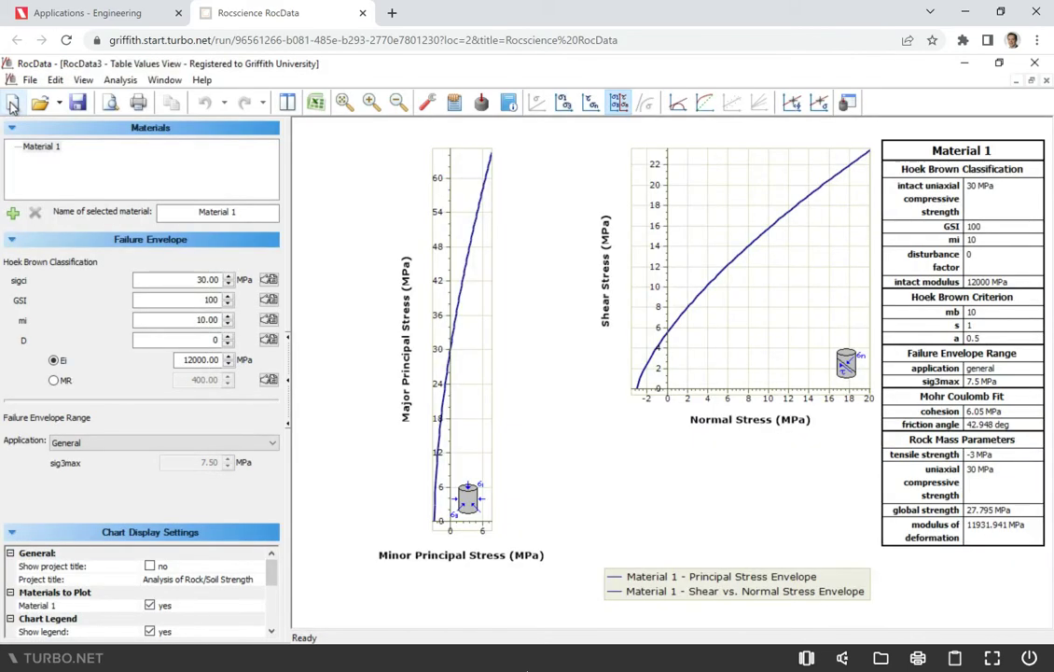
- Change the project's strength criterion to Barton-Bandis in the project settings
left_click(119, 80)
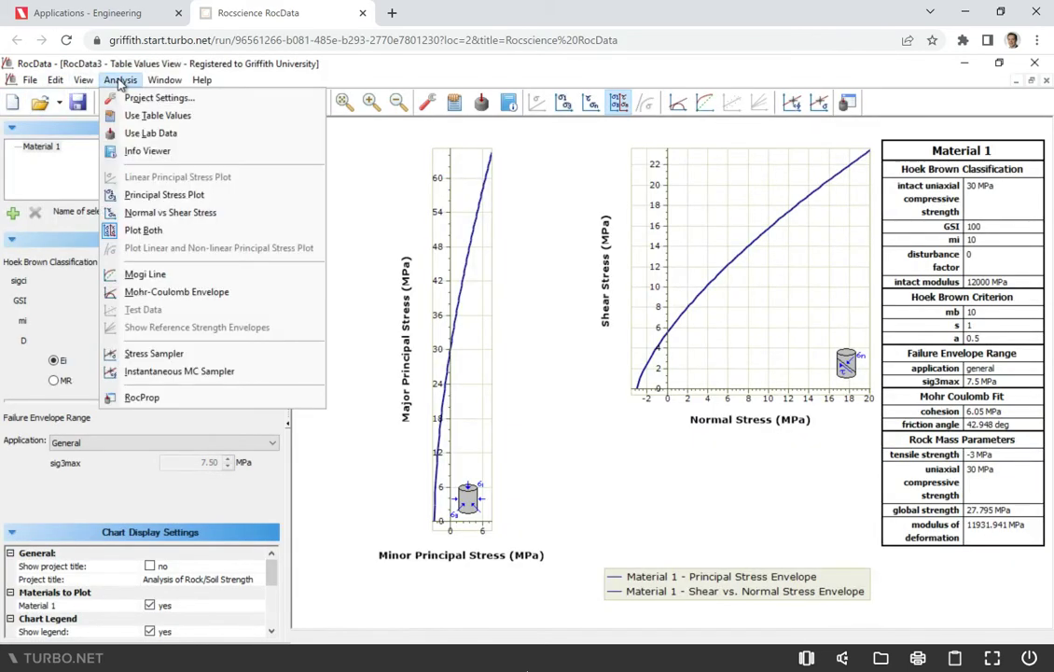
left_click(138, 97)
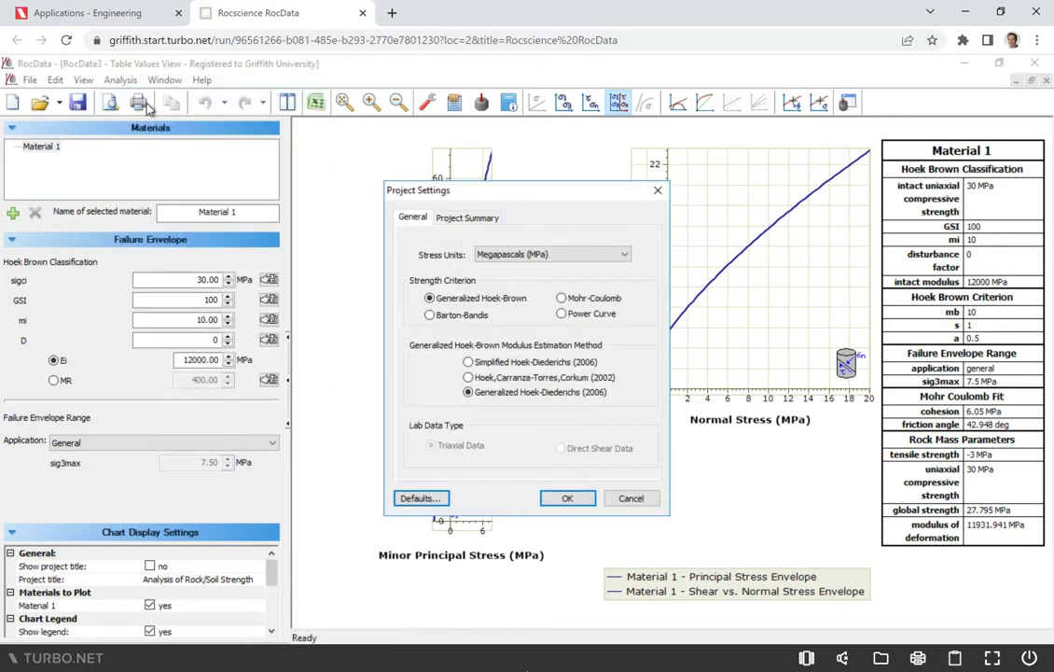
left_click(459, 318)
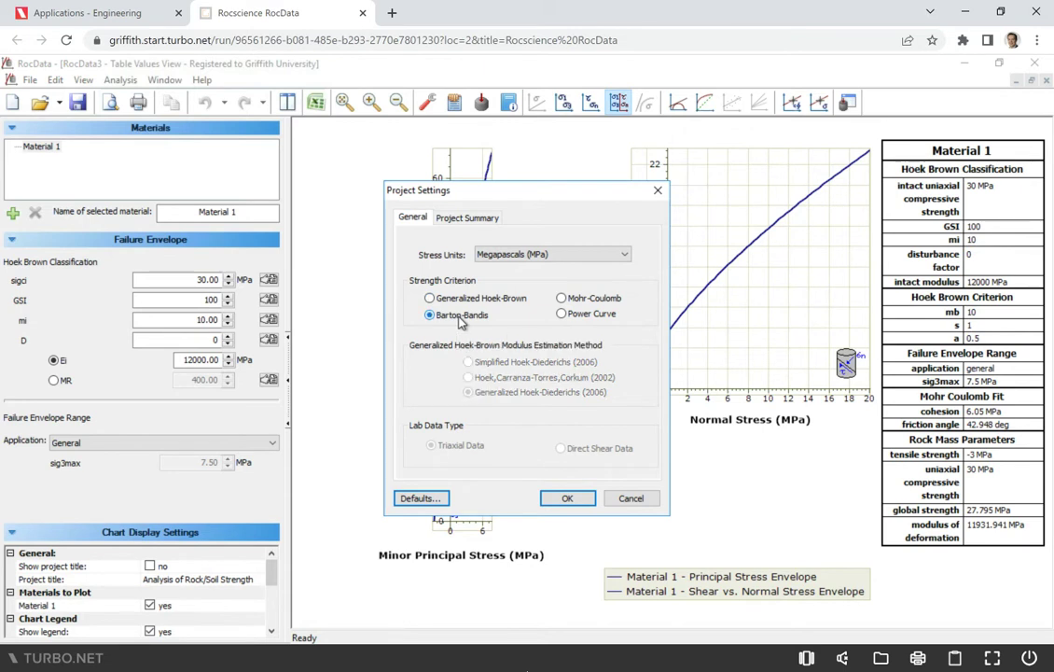
left_click(568, 501)
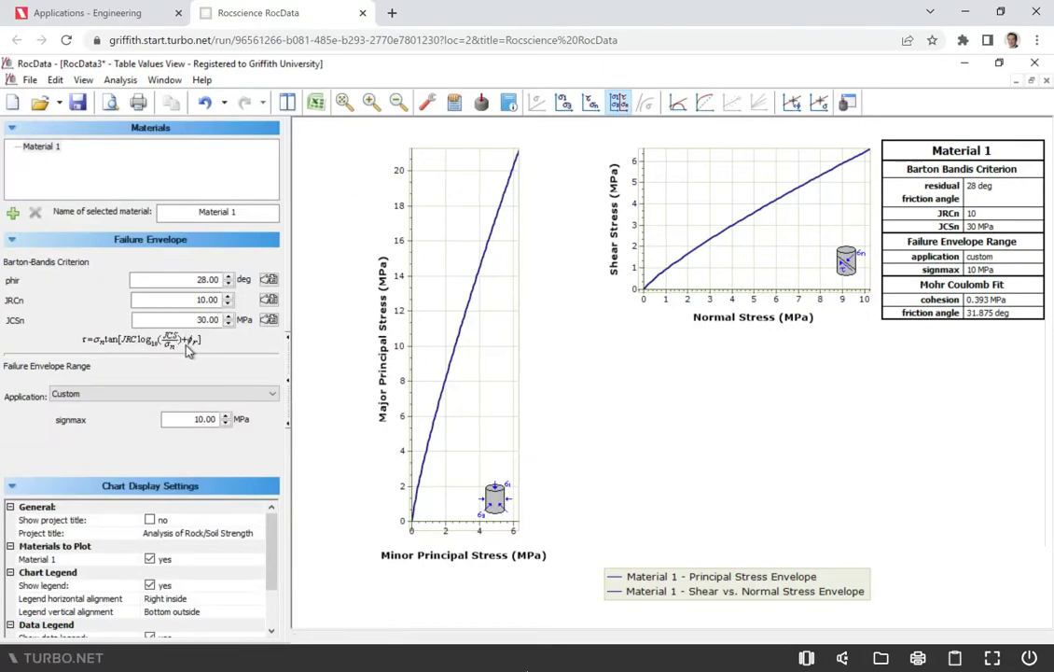
- Set the residual friction angle to 31 degrees by choosing wet siltstone with the 0.0 - 0.3 MPa range from the rock list
left_click(268, 282)
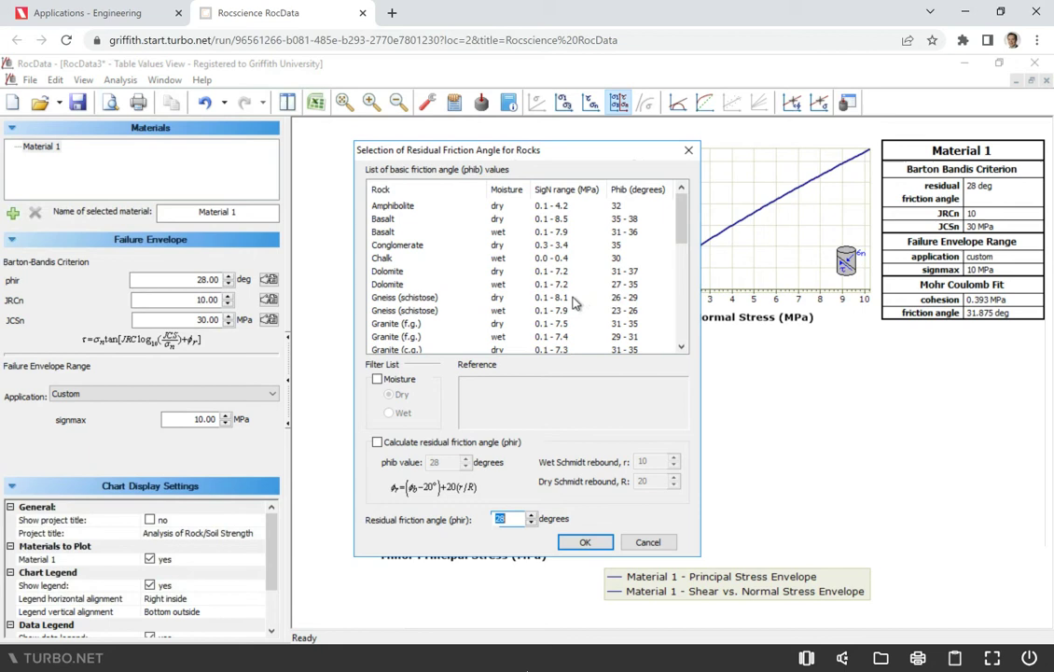
scroll(458, 271, "down", 3)
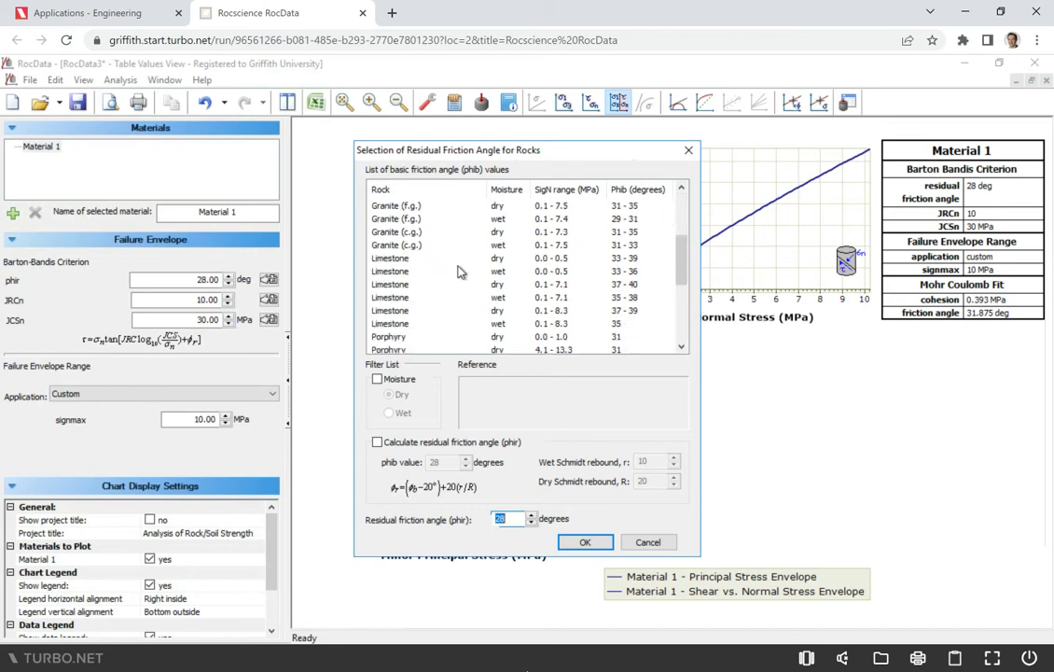
scroll(458, 270, "down", 3)
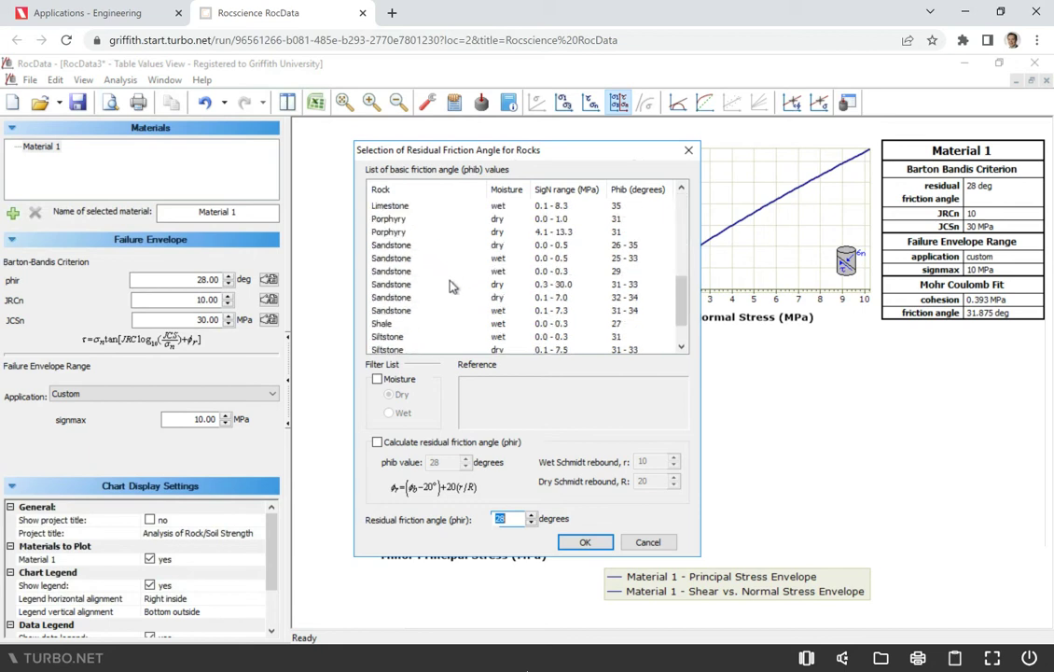
scroll(448, 285, "down", 1)
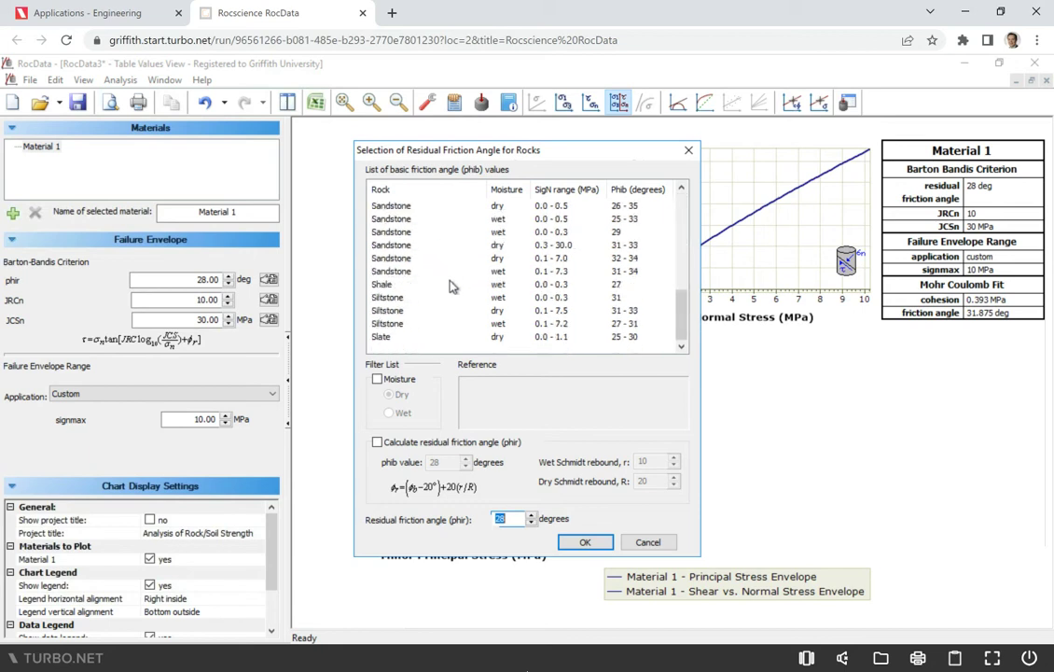
left_click(387, 299)
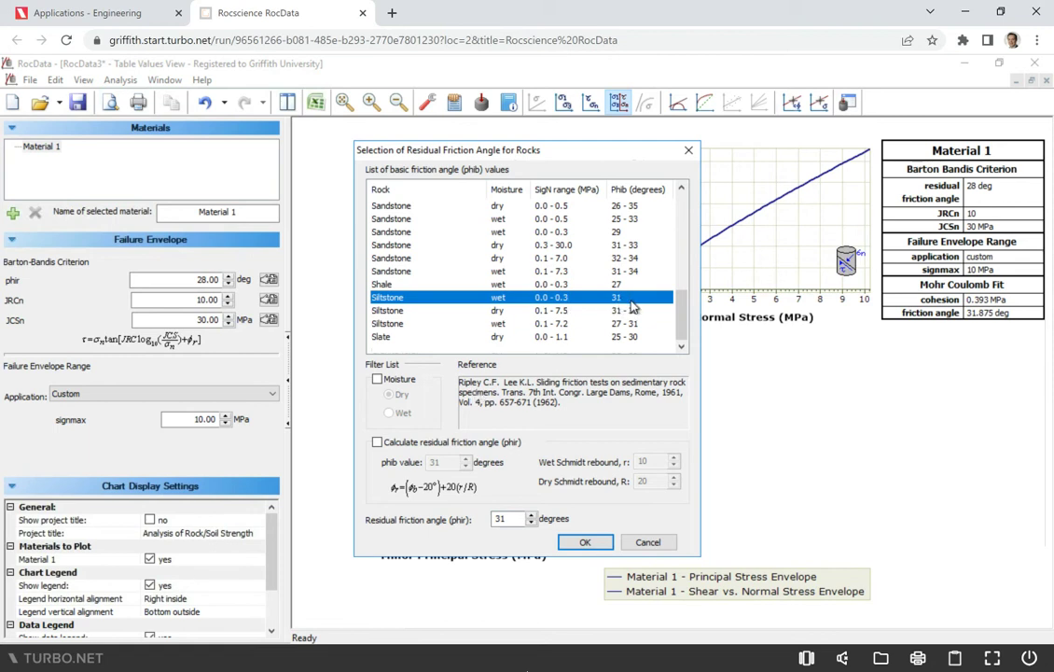
left_click(387, 315)
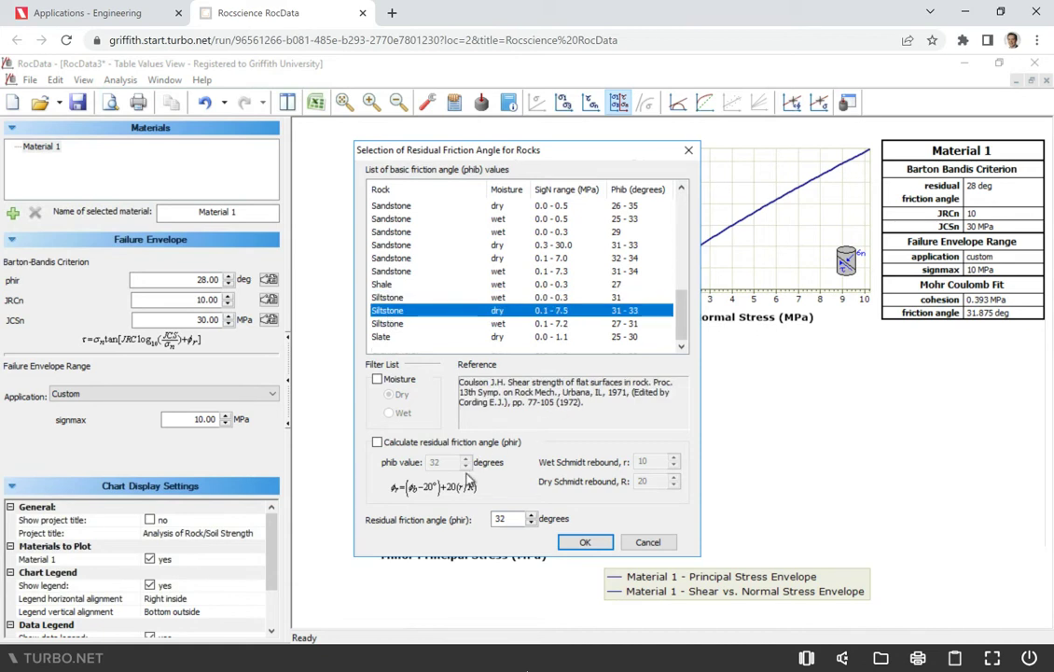
left_click(397, 298)
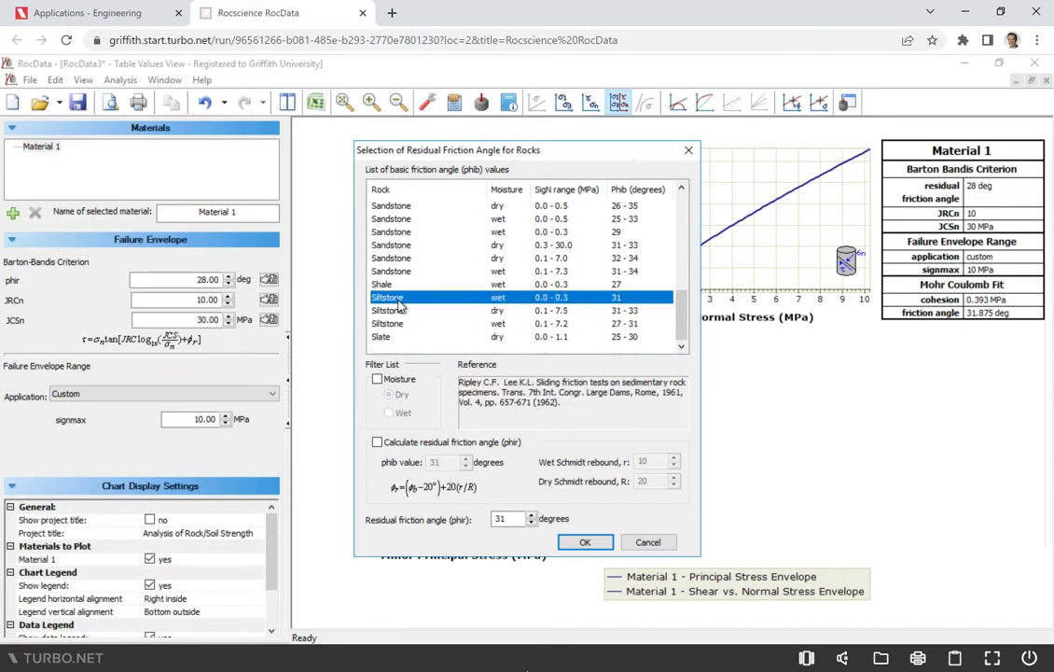
left_click(583, 542)
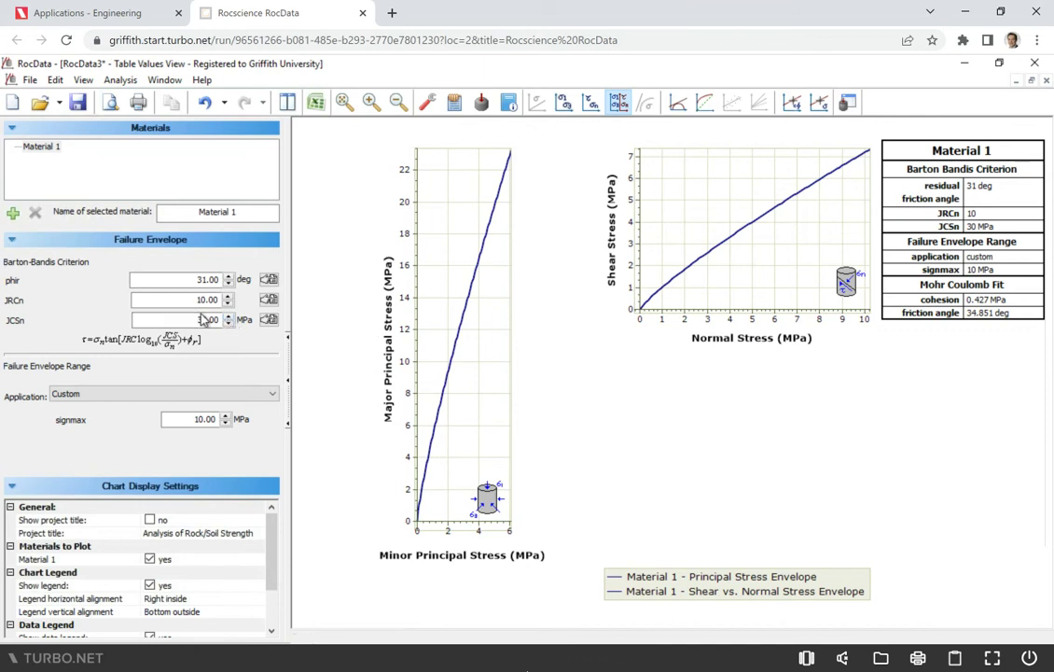
- Set the joint roughness coefficient to 13 by choosing the JRC0 = 12 - 14 roughness profile
left_click(268, 299)
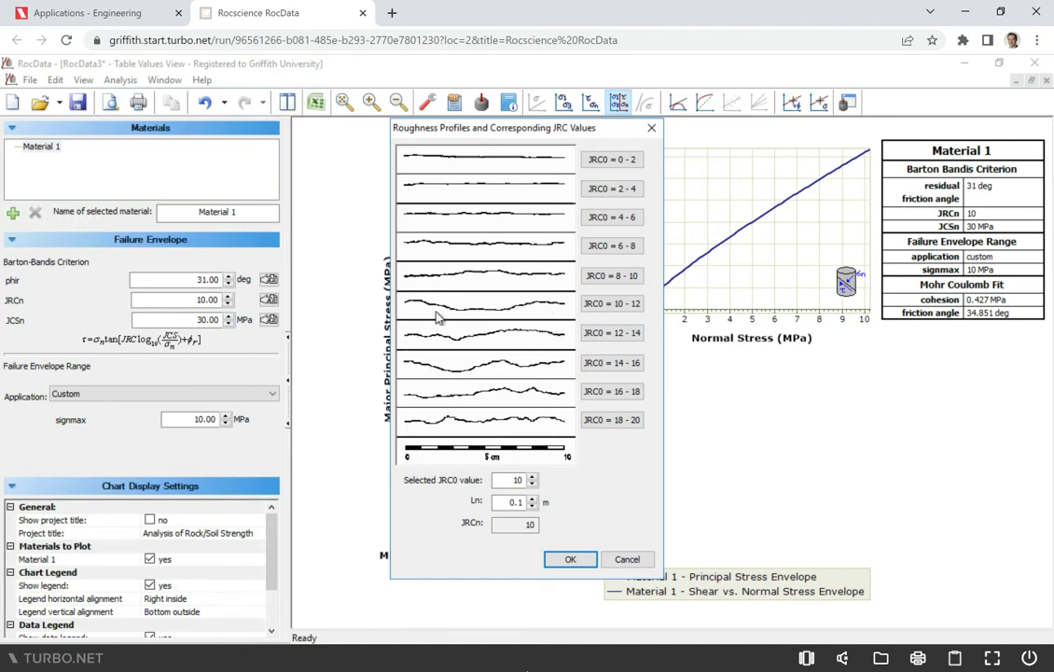
left_click(611, 303)
left_click(615, 336)
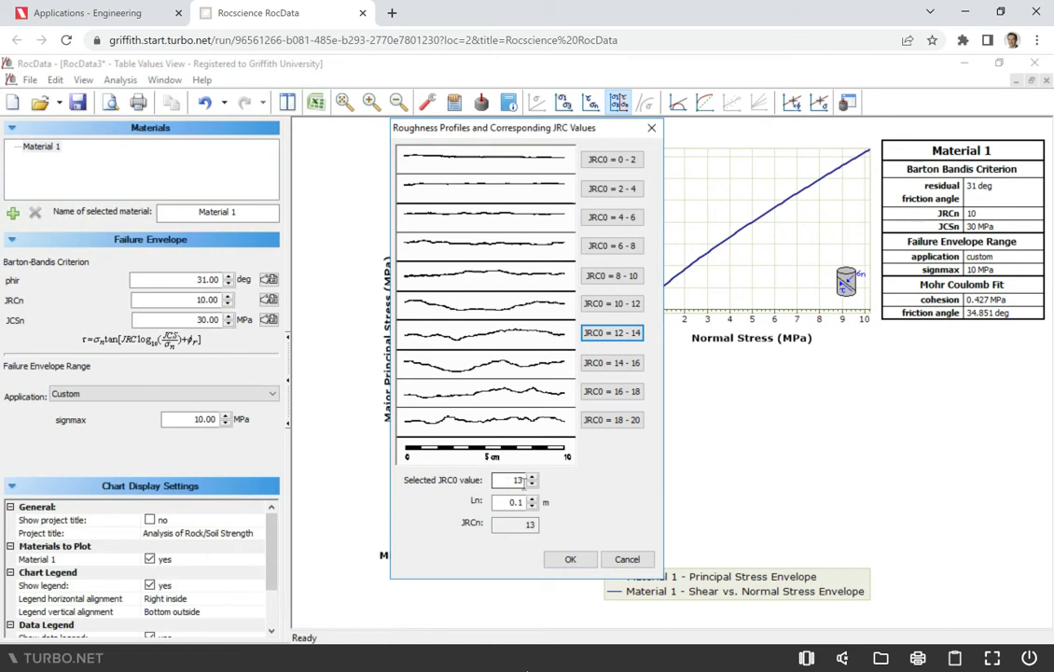
left_click(571, 560)
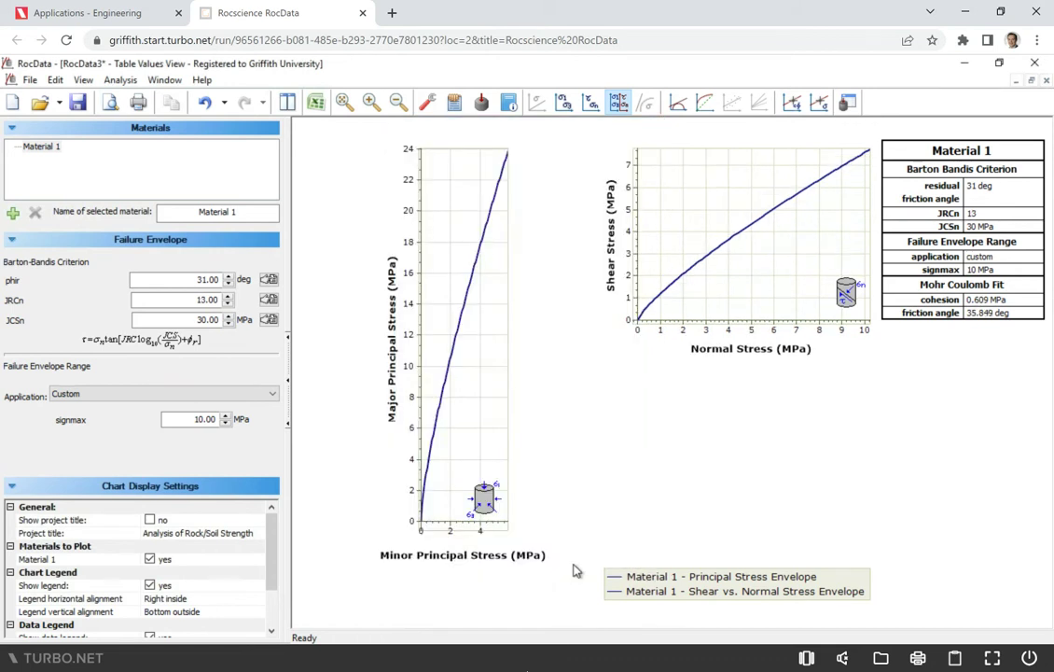
left_click(268, 320)
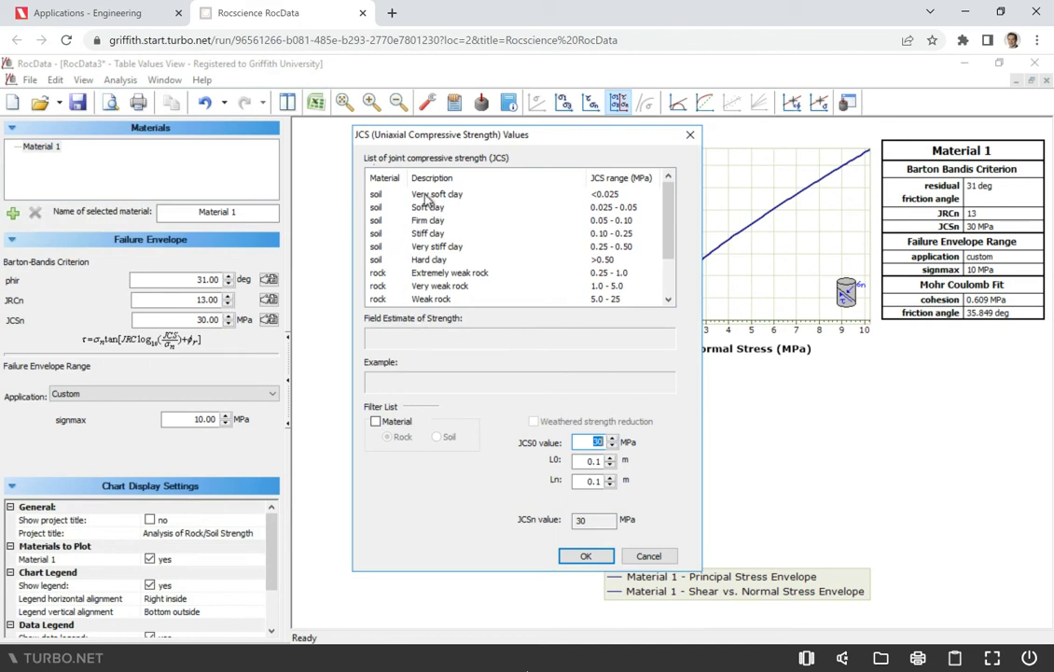
left_click(434, 247)
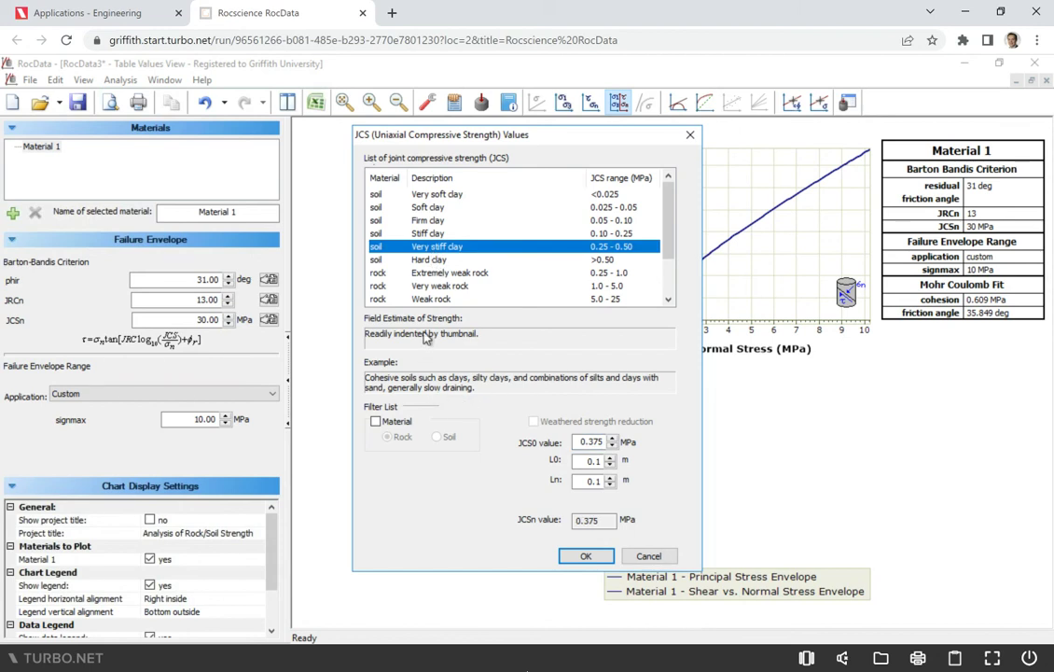
left_click(375, 421)
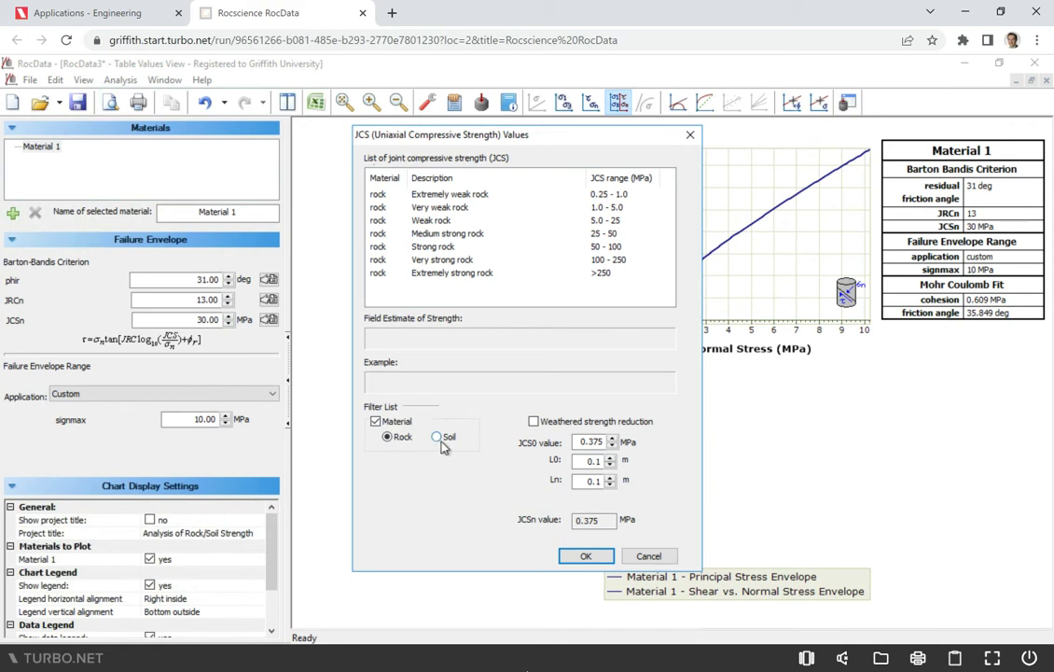
left_click(533, 422)
left_click(375, 421)
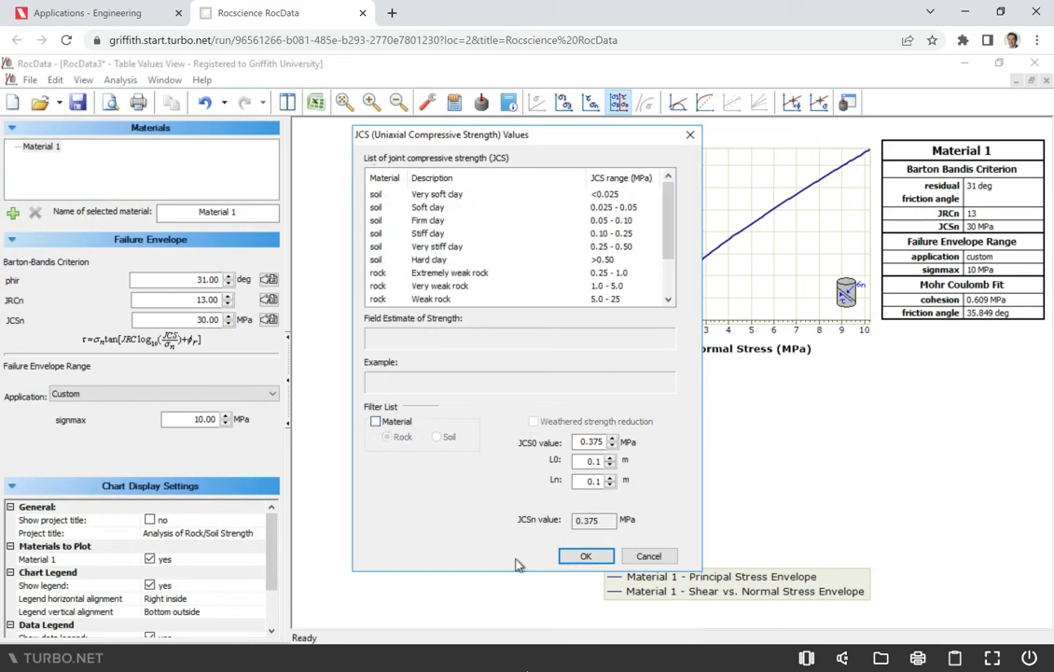
left_click(648, 556)
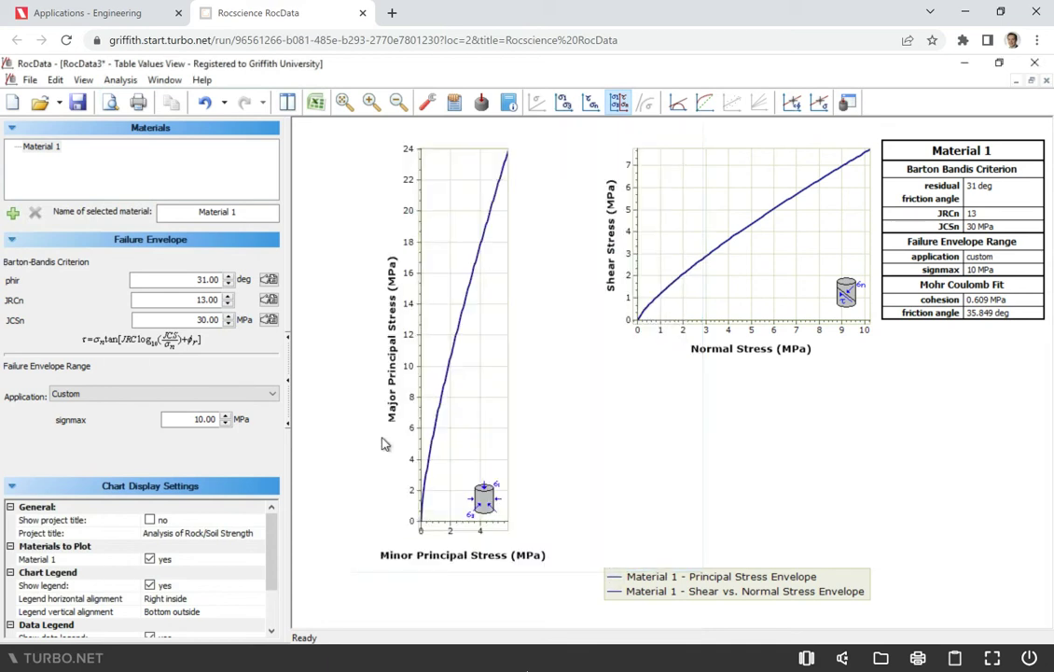
- Set the joint wall compressive strength (JCSn) of Material 1 to 35 MPa
left_click_drag(198, 317, 209, 314)
left_click_drag(210, 315, 220, 315)
type("35")
key("Return")
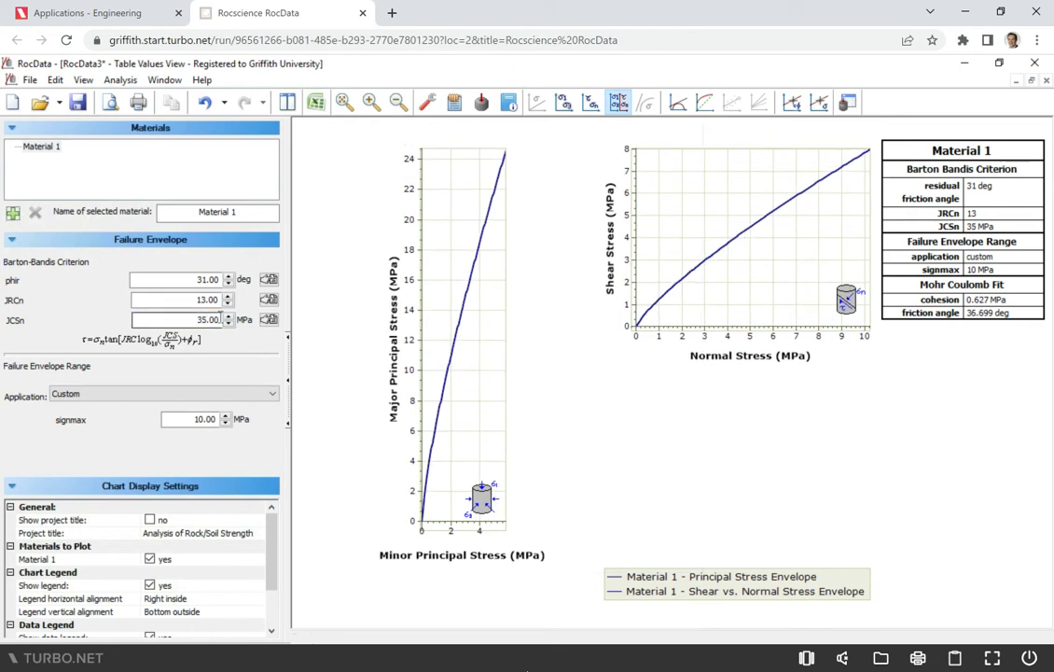
- Set the failure envelope range application to Slopes with a slope height of 40 m
left_click(201, 408)
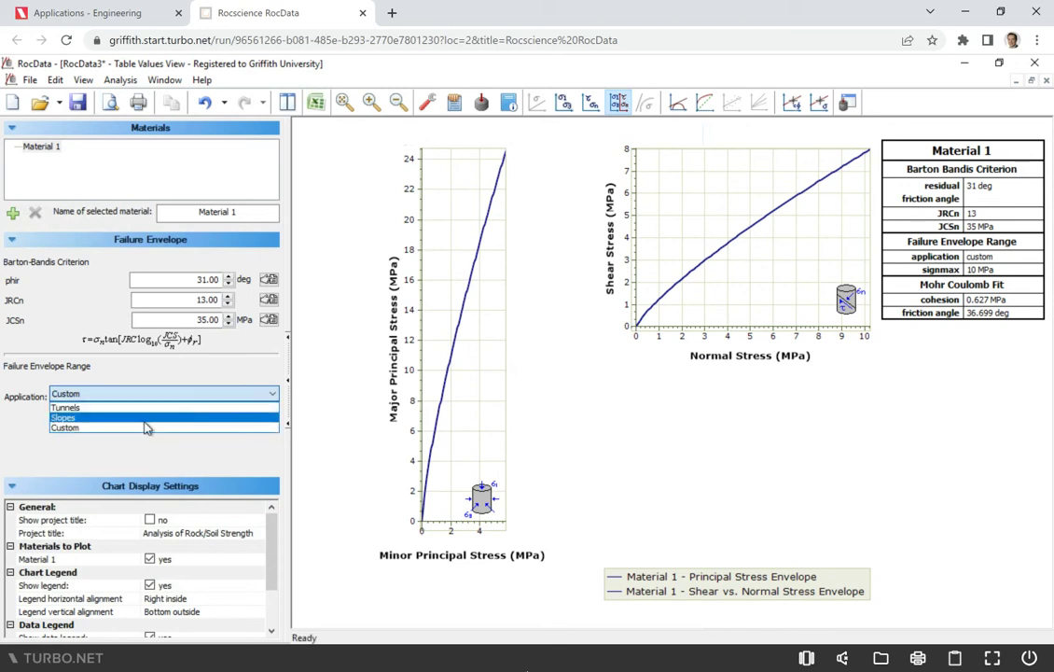
left_click(146, 420)
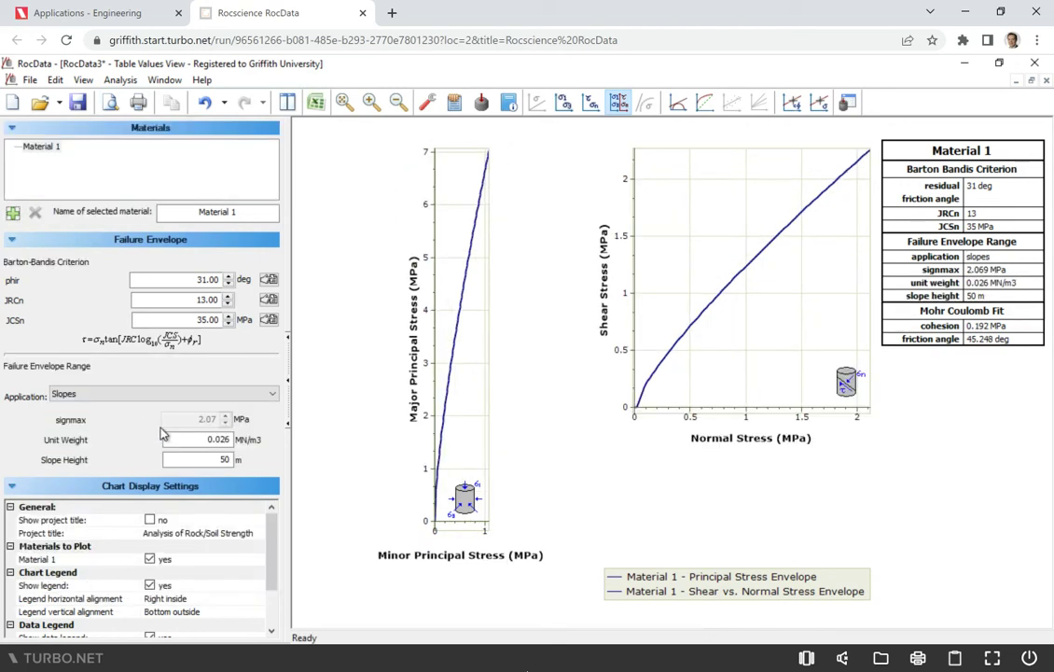
double_click(222, 459)
type("40")
key("Return")
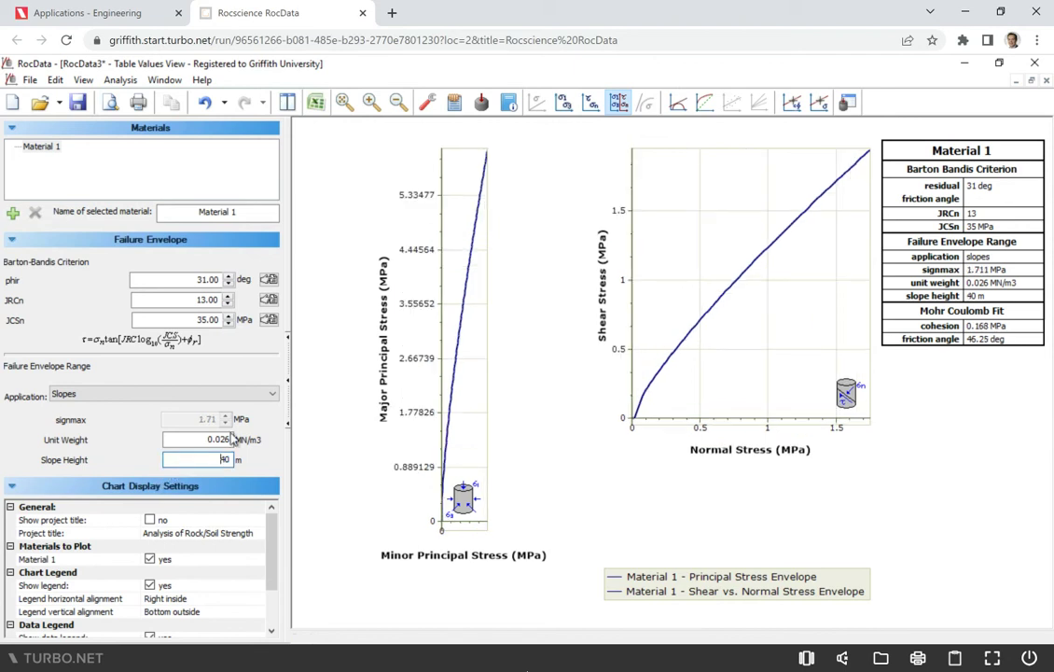
- Set the unit weight for the slope's failure envelope range to 0.024 MN/m3
left_click(226, 439)
left_click_drag(226, 439, 231, 439)
type("4")
key("Return")
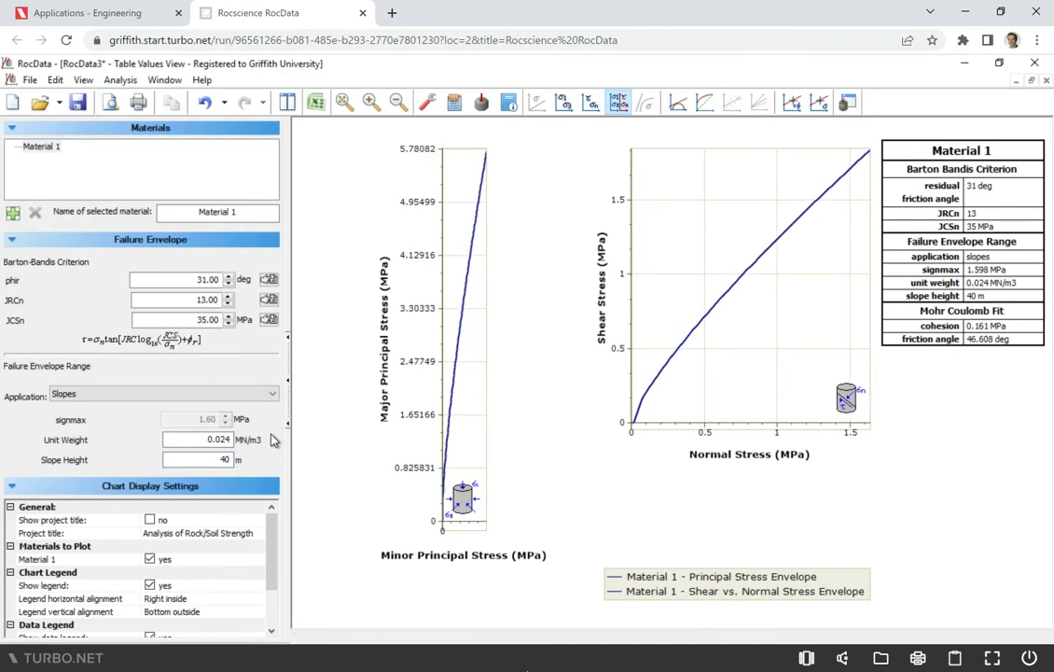
left_click(233, 439)
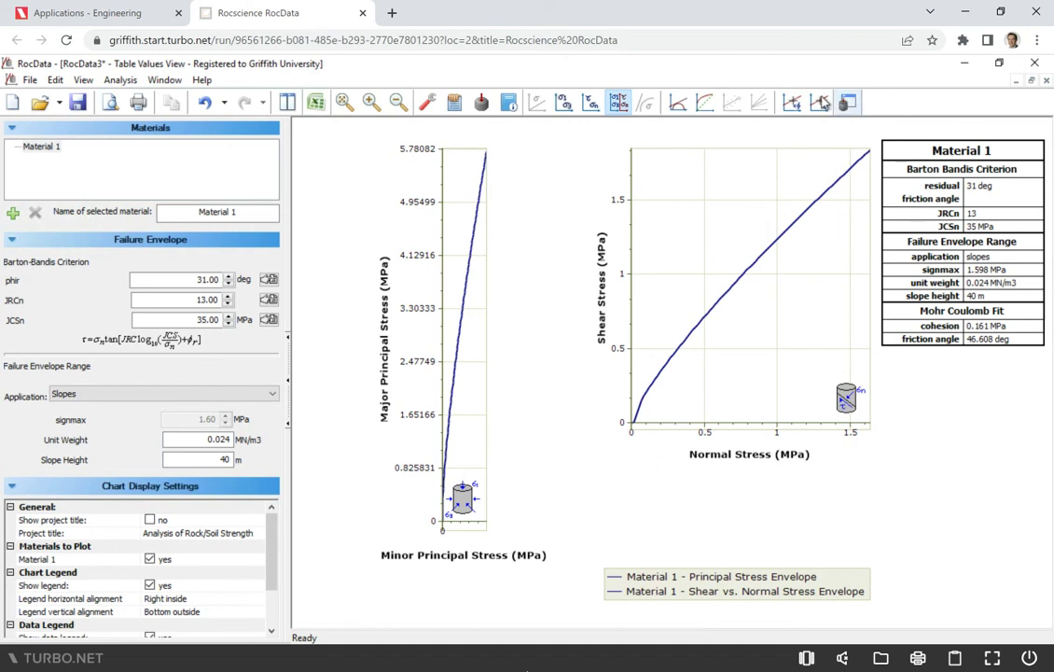
- Start the stress sampler to interactively sample the failure envelope plots
left_click(819, 104)
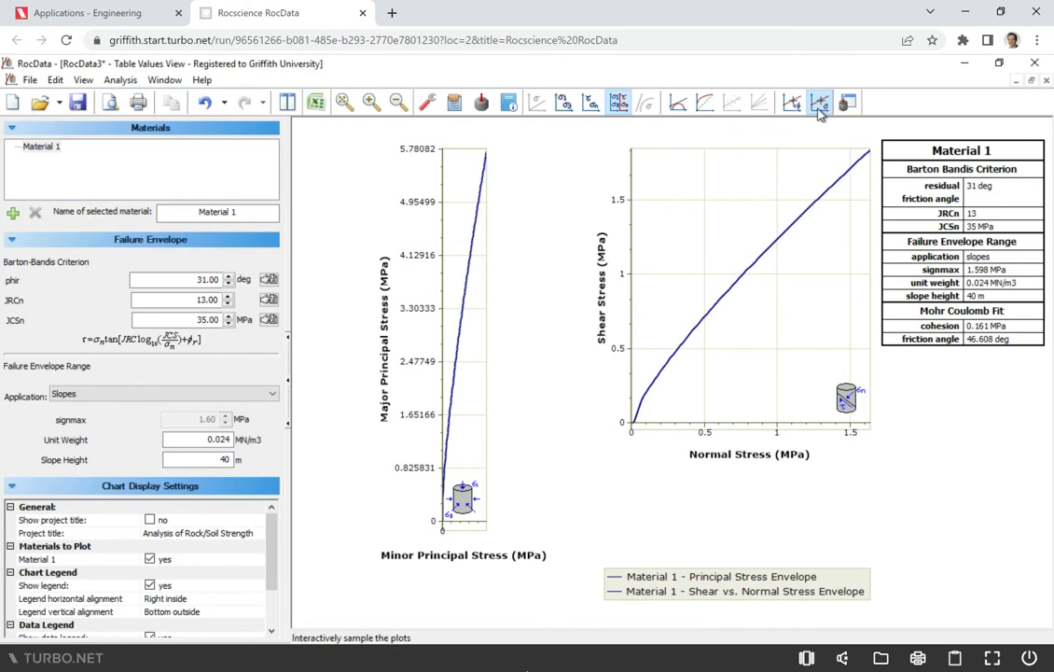